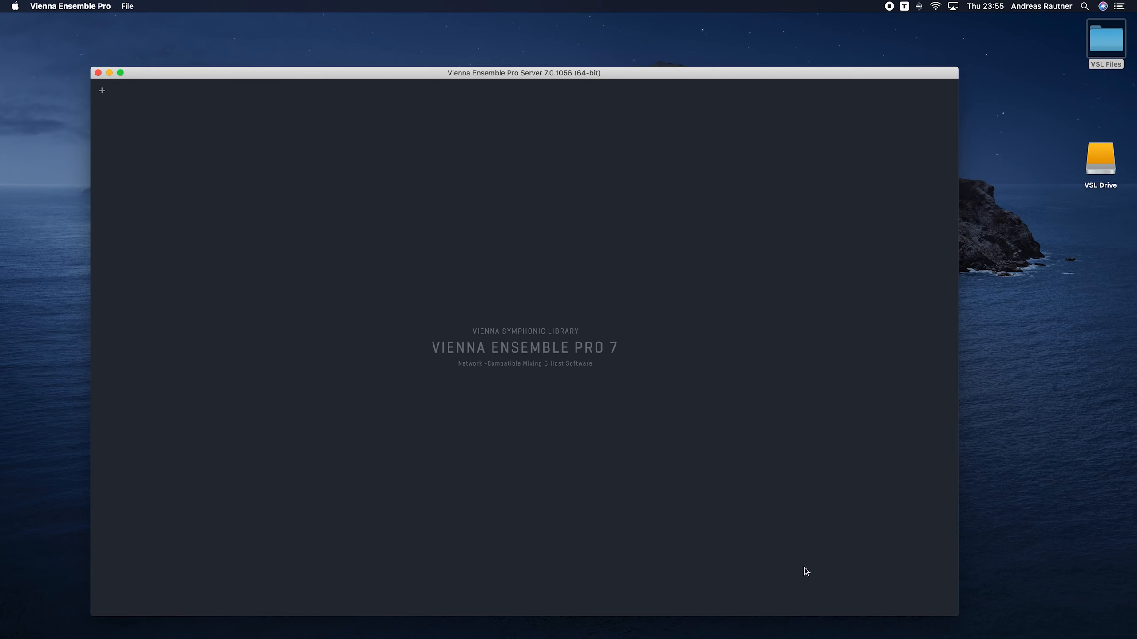
- Switch to Safari and browse the Vienna Ensemble Pro 7 manual on the vsl.info software manuals page
left_click(922, 620)
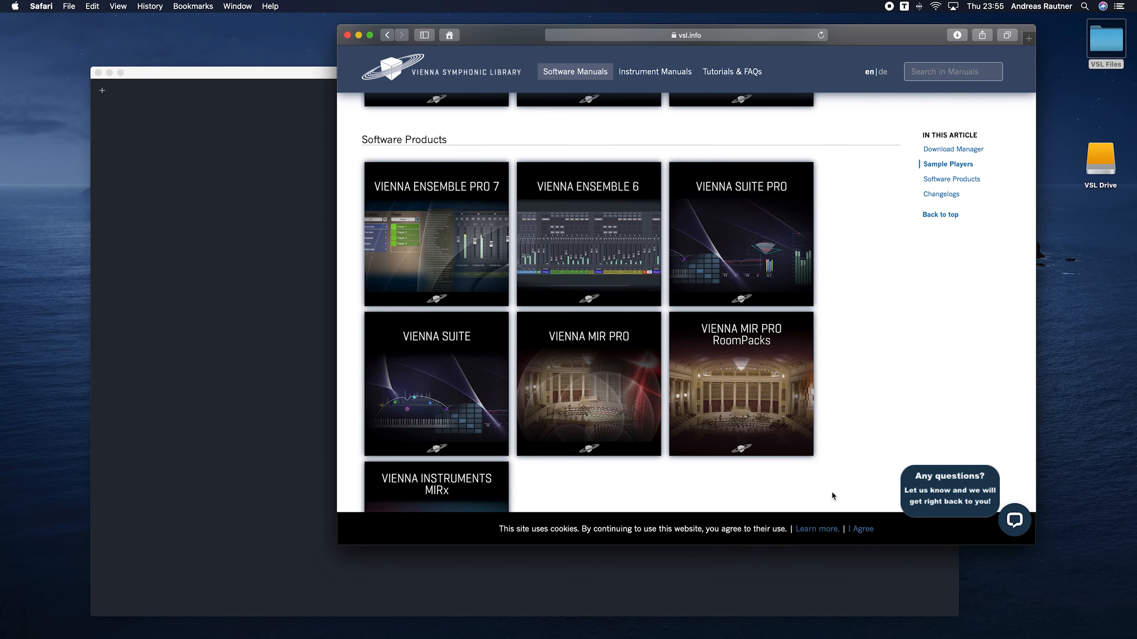
left_click(448, 246)
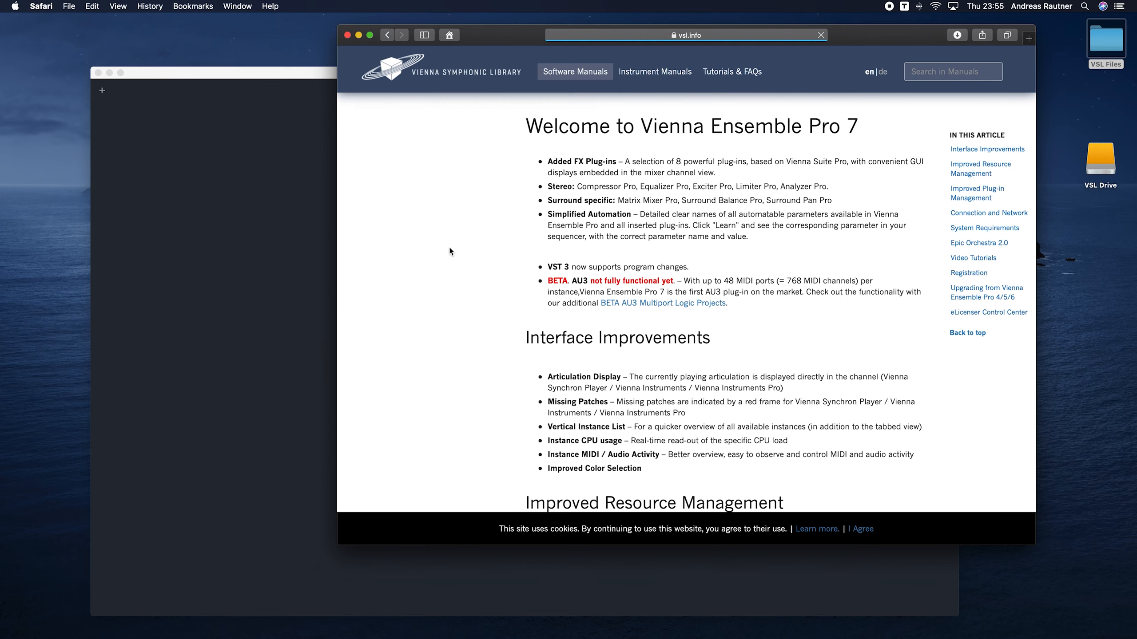
scroll(431, 451, "down", 3)
left_click(406, 443)
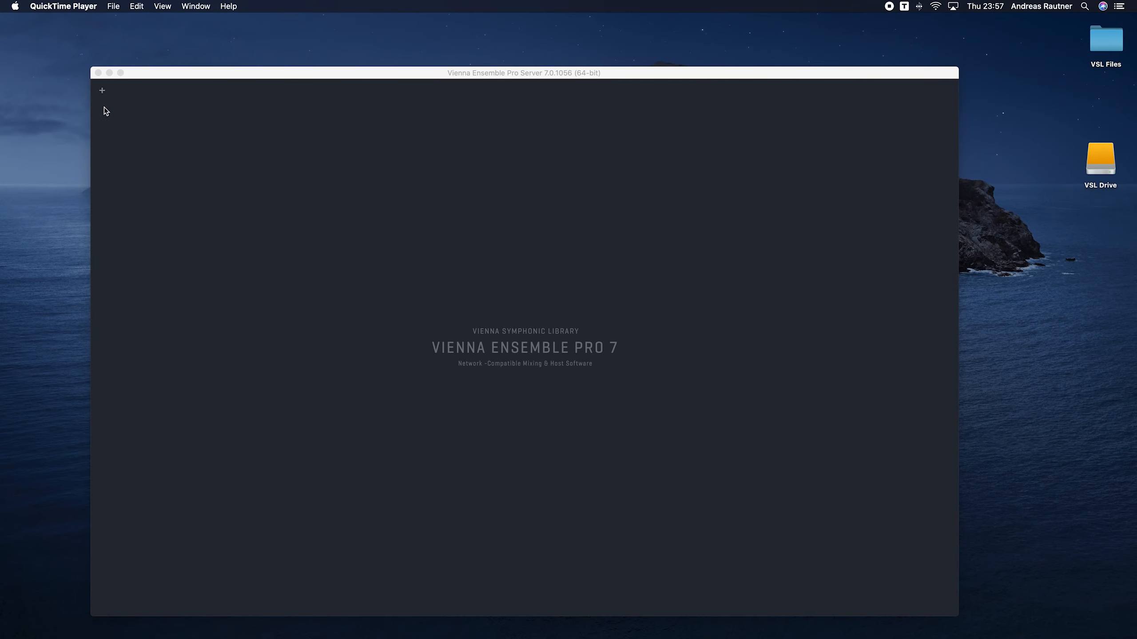
- Create a new server instance and choose 2 Threads as the default thread count per instance in the server preferences
left_click(103, 90)
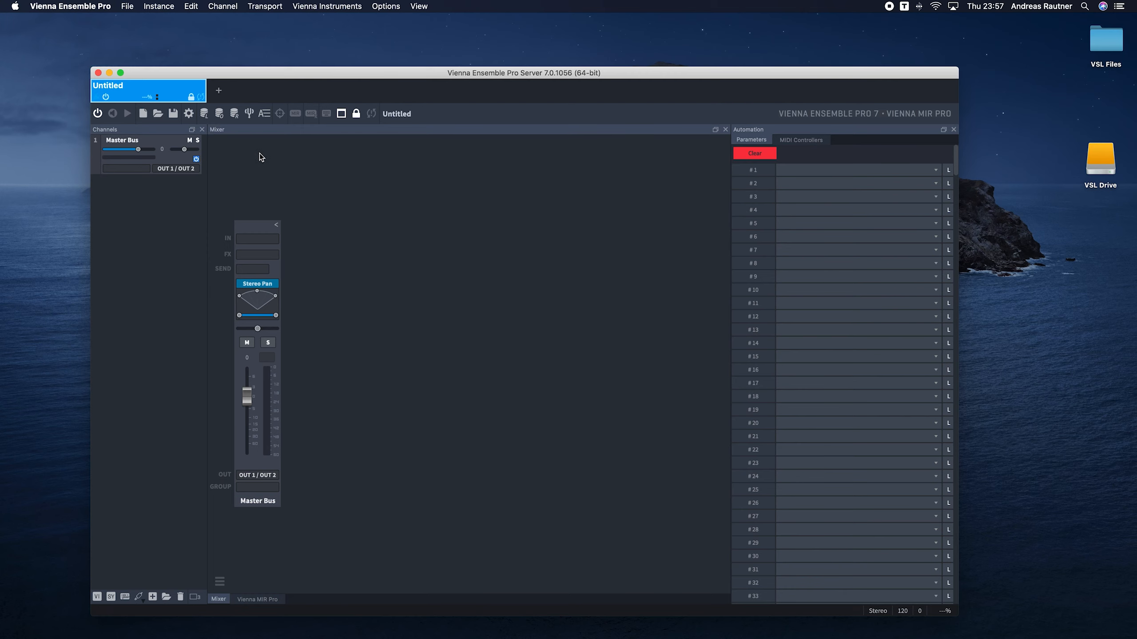
left_click(188, 115)
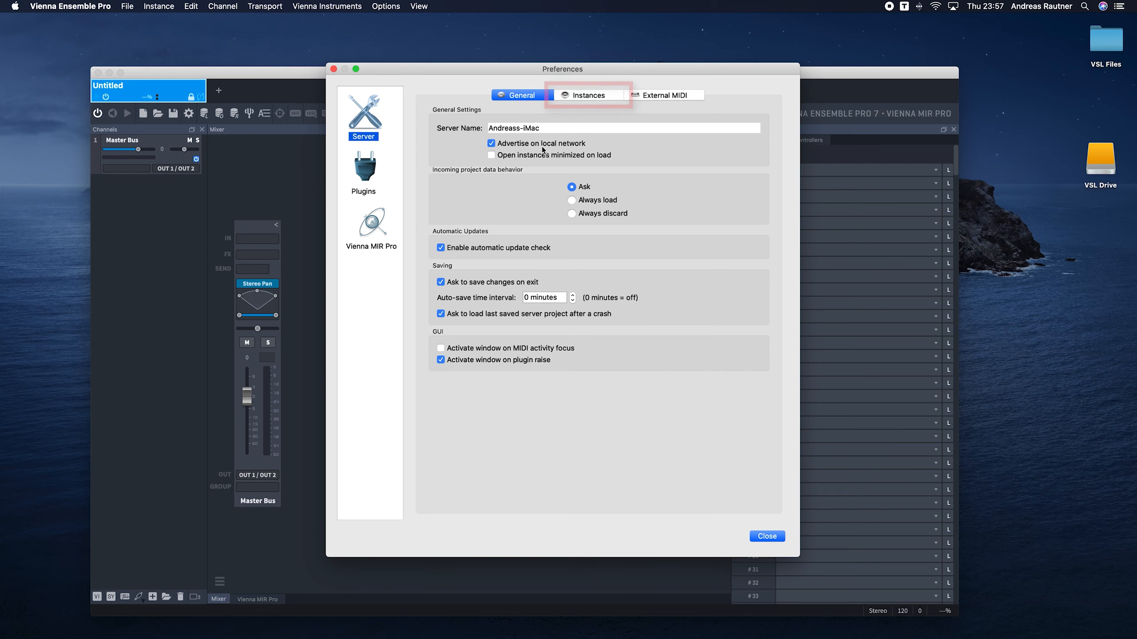
left_click(580, 96)
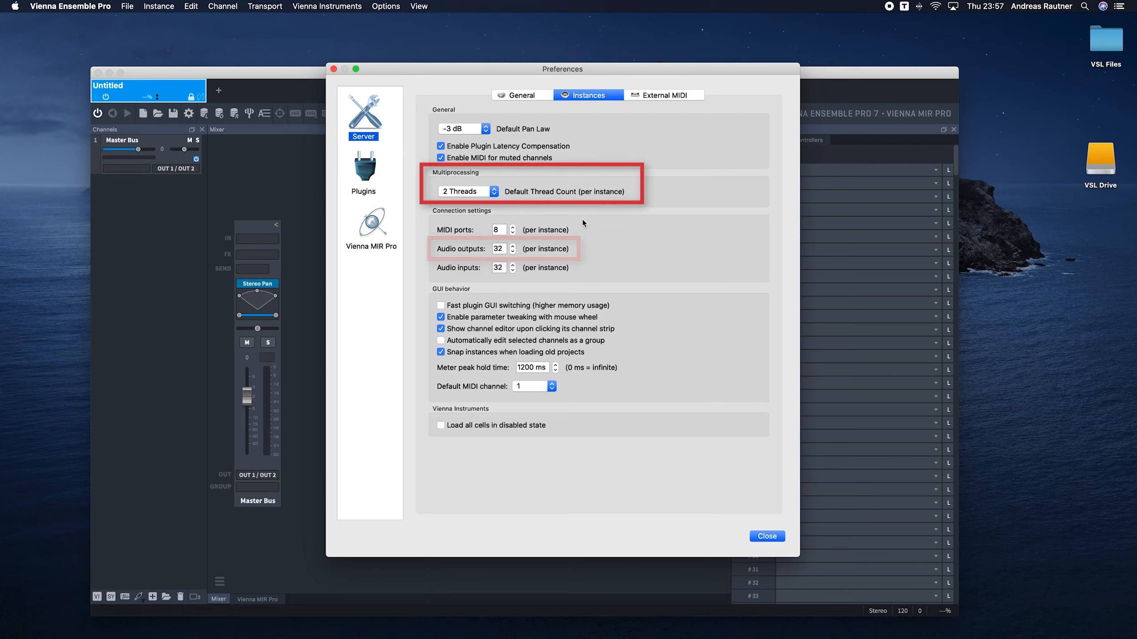
left_click(488, 190)
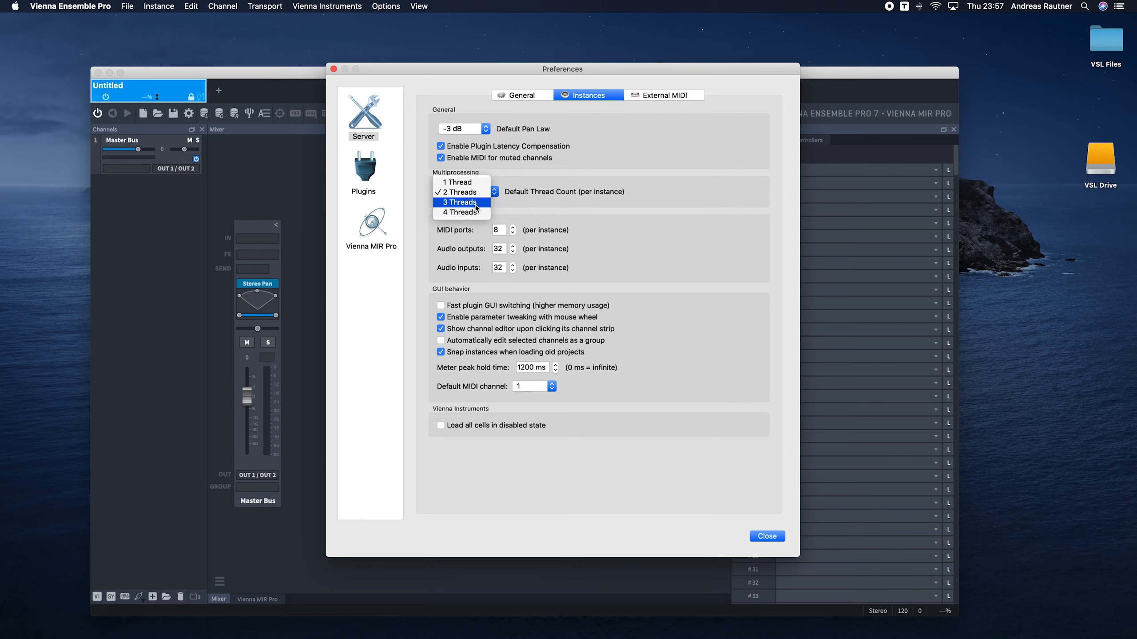
left_click(470, 192)
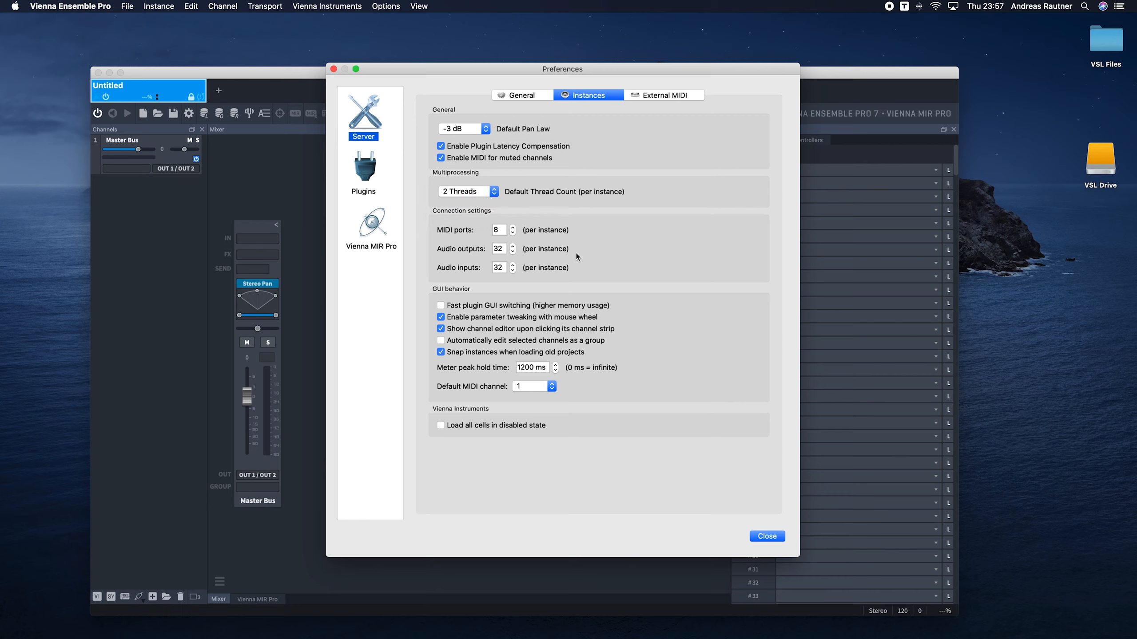
left_click(766, 538)
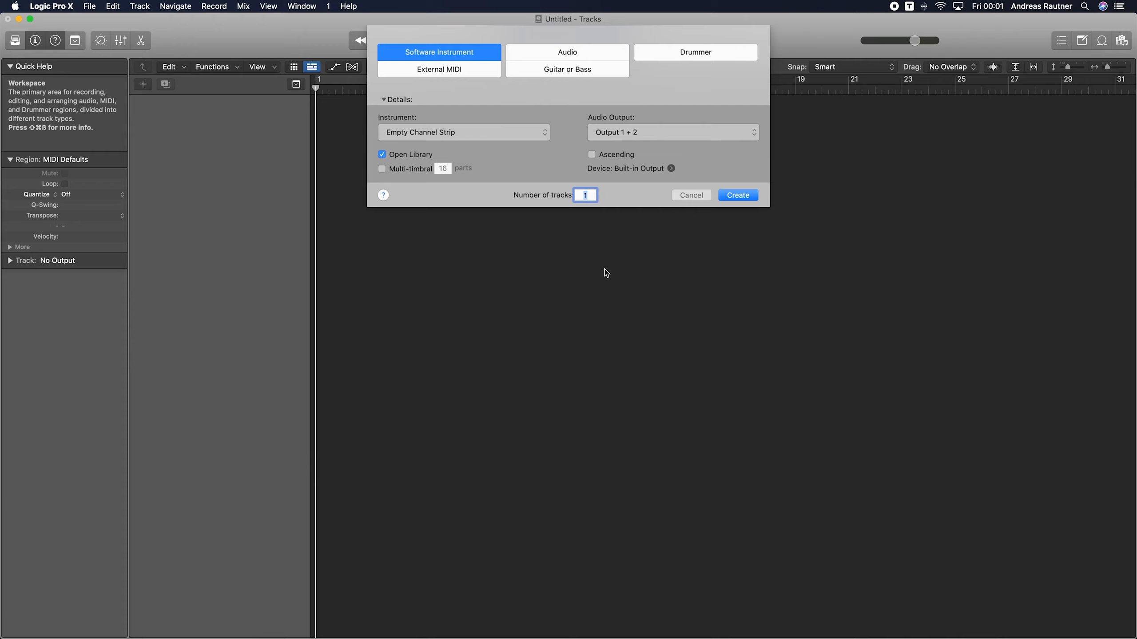
- In Logic Pro X, create a 16-part multi-timbral software instrument track using the VSL Vienna Ensemble Pro AU instrument as Multi-Output (16xStereo)
left_click(382, 169)
left_click(477, 133)
mouse_move(470, 402)
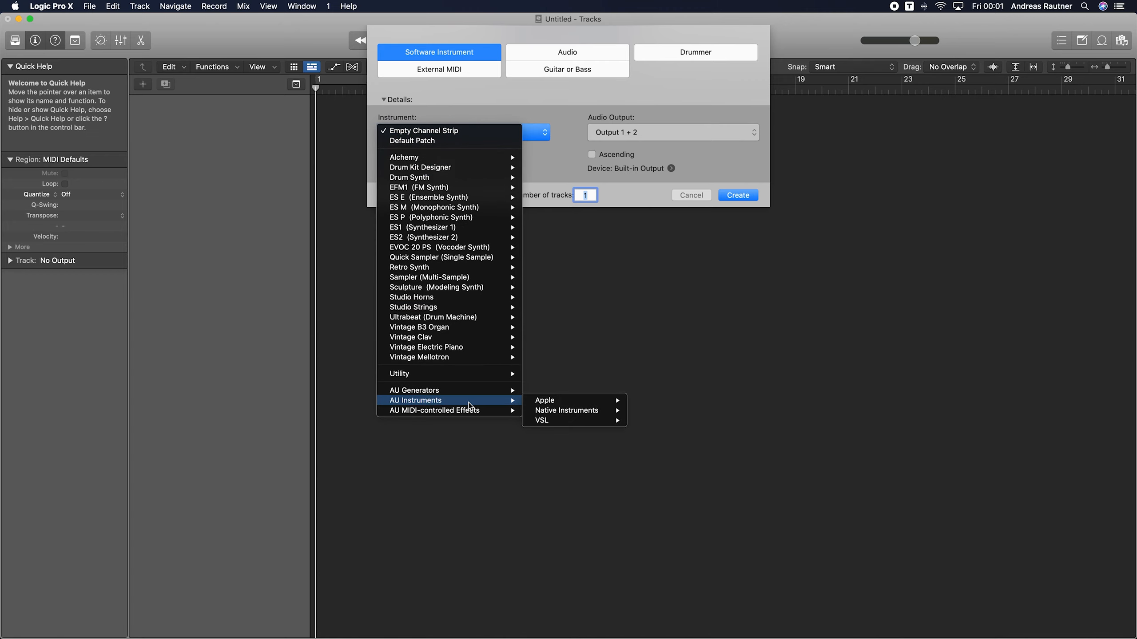
mouse_move(585, 422)
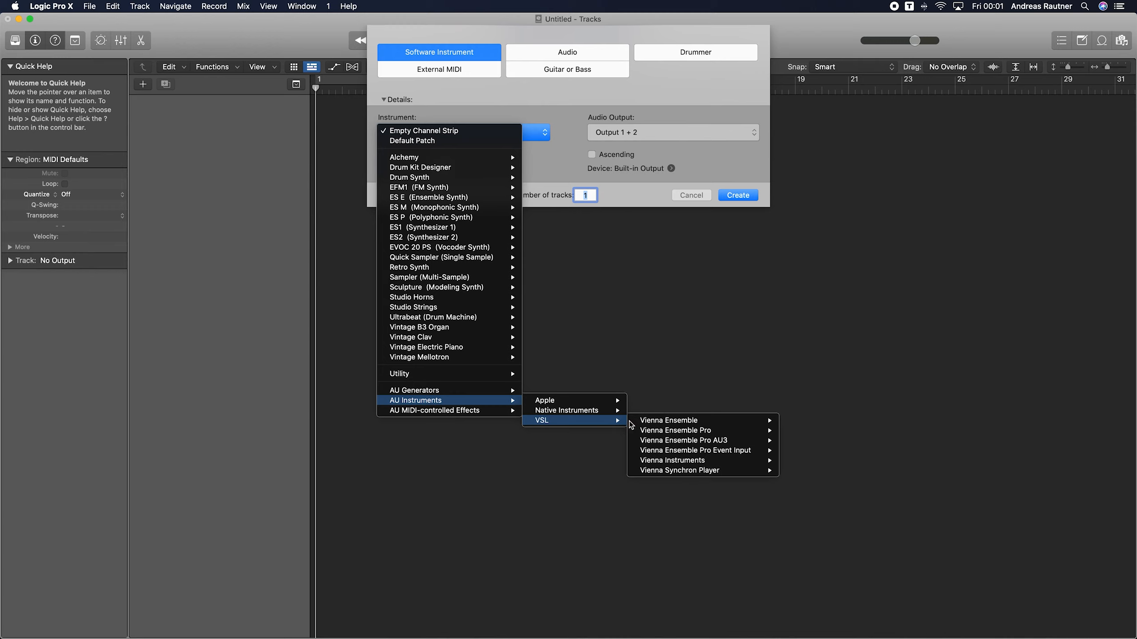
mouse_move(700, 430)
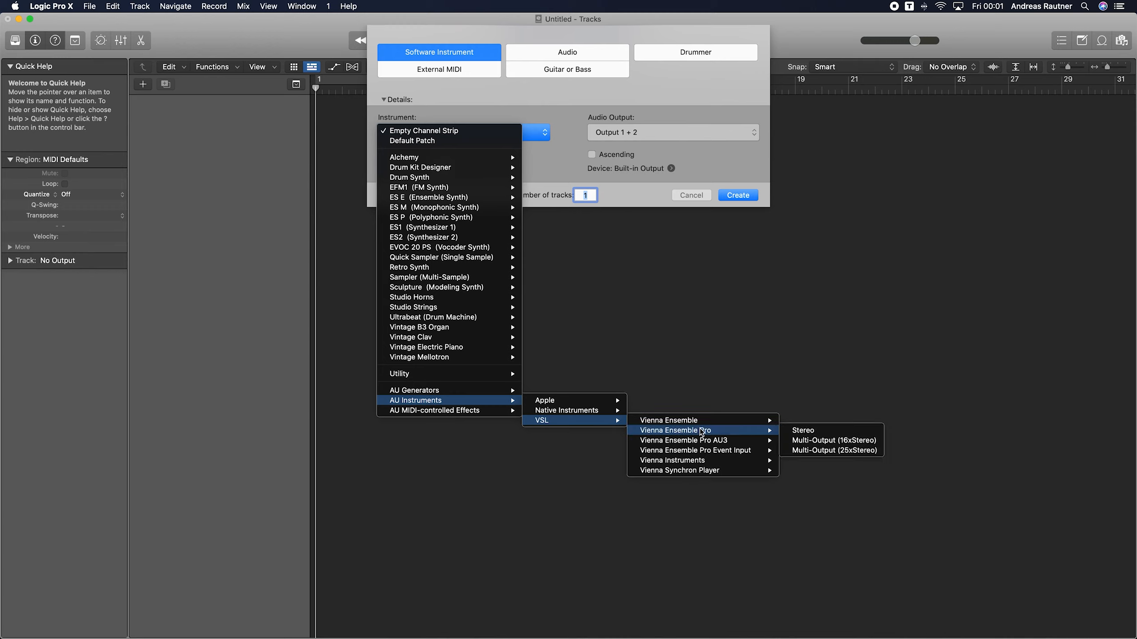
left_click(831, 441)
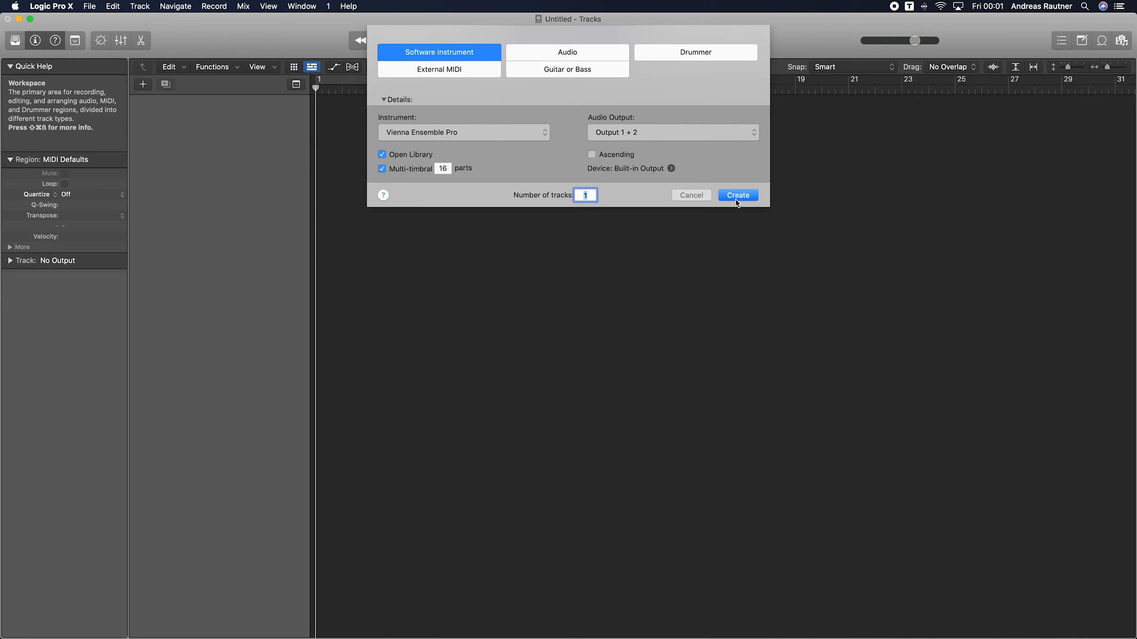
key("Return")
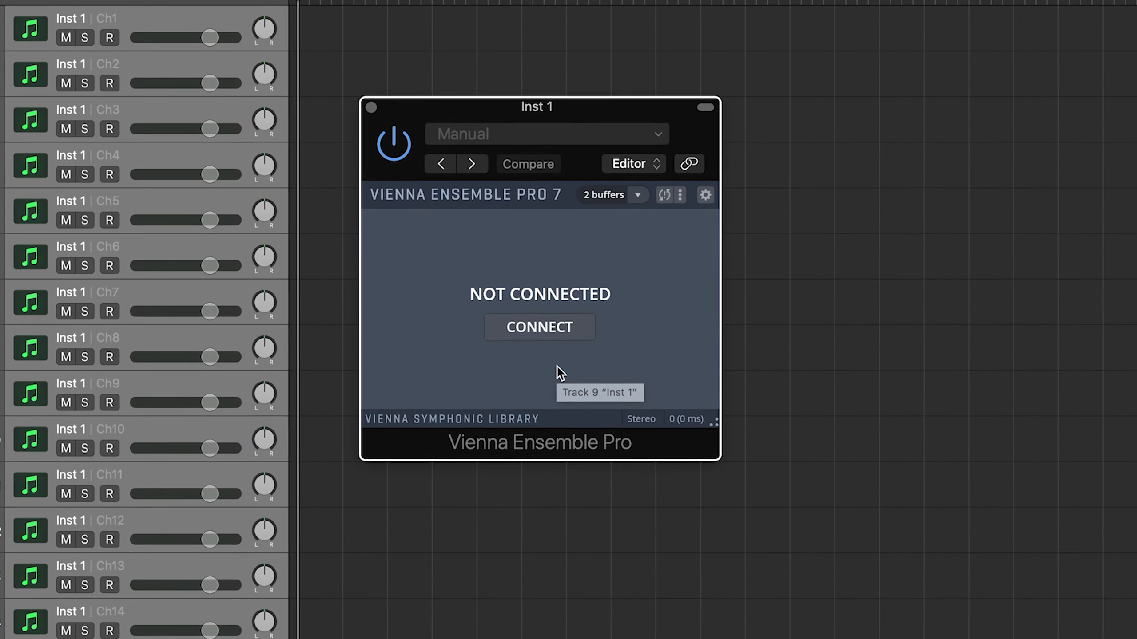
- Enlarge the plug-in's server list and connect it to a new instance on the networked 64-bit server DESKTOP-VEPLGA8
left_click(548, 332)
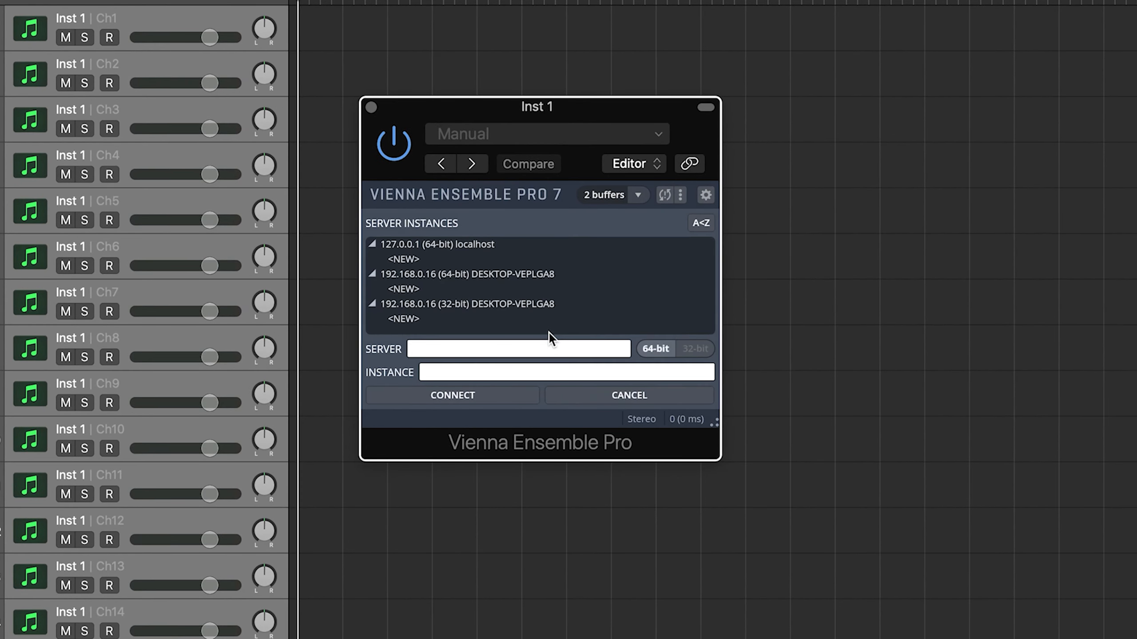
left_click_drag(710, 424, 711, 533)
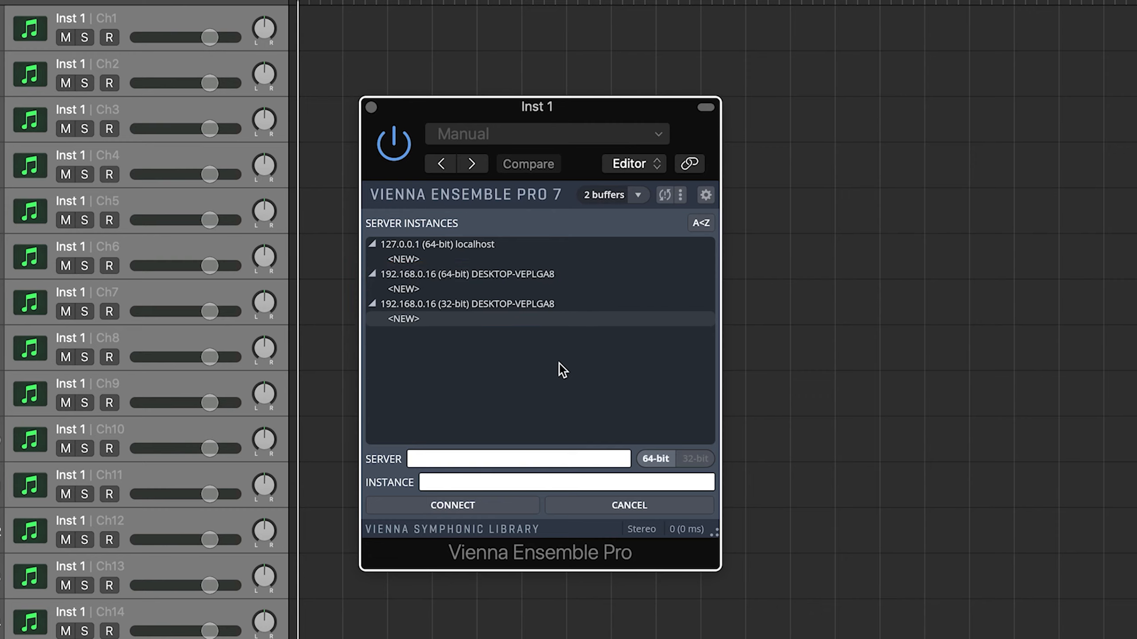
left_click(464, 292)
double_click(465, 293)
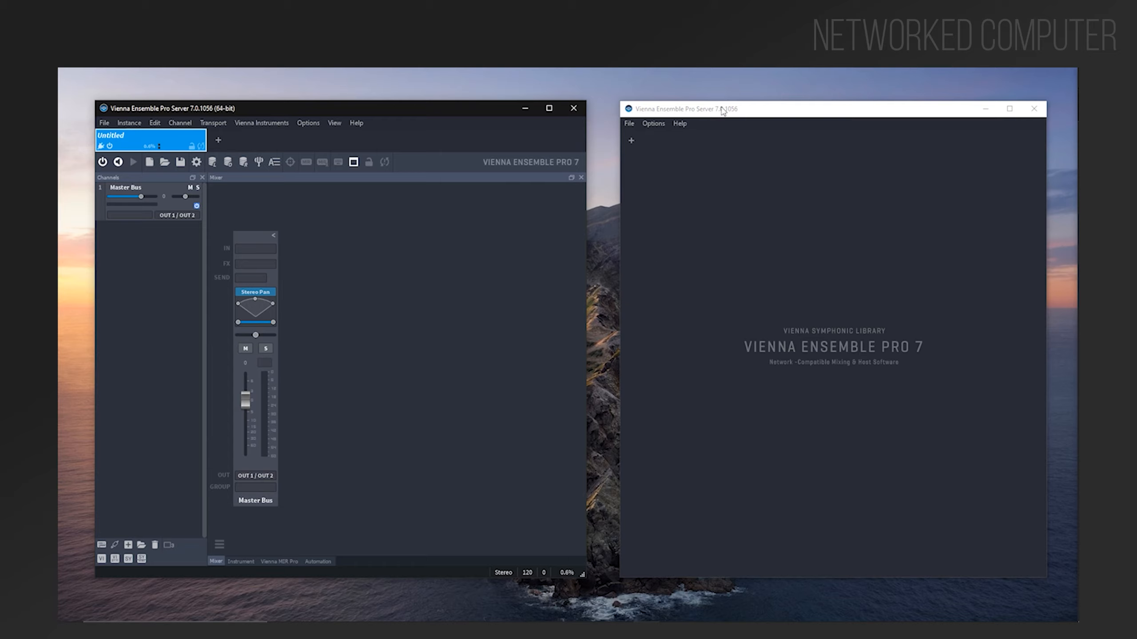
- Move the empty server window aside, widen the 64-bit one, and add a channel with Native Instruments GmbH Kontakt (VST), Stereo to Stereo
left_click_drag(703, 111, 946, 109)
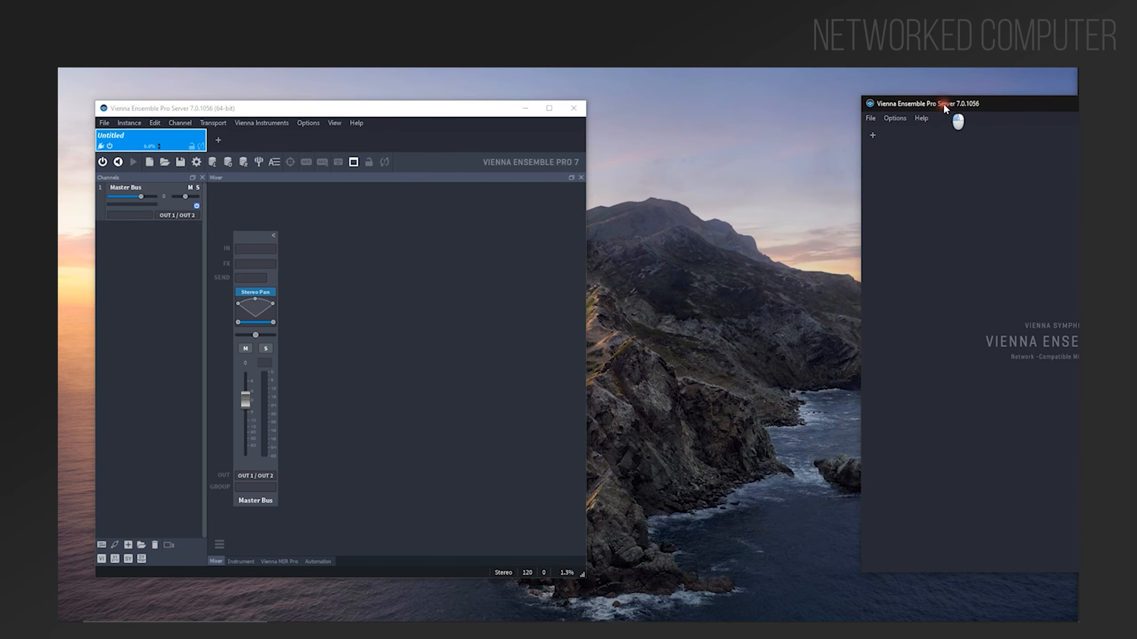
left_click_drag(586, 208, 833, 206)
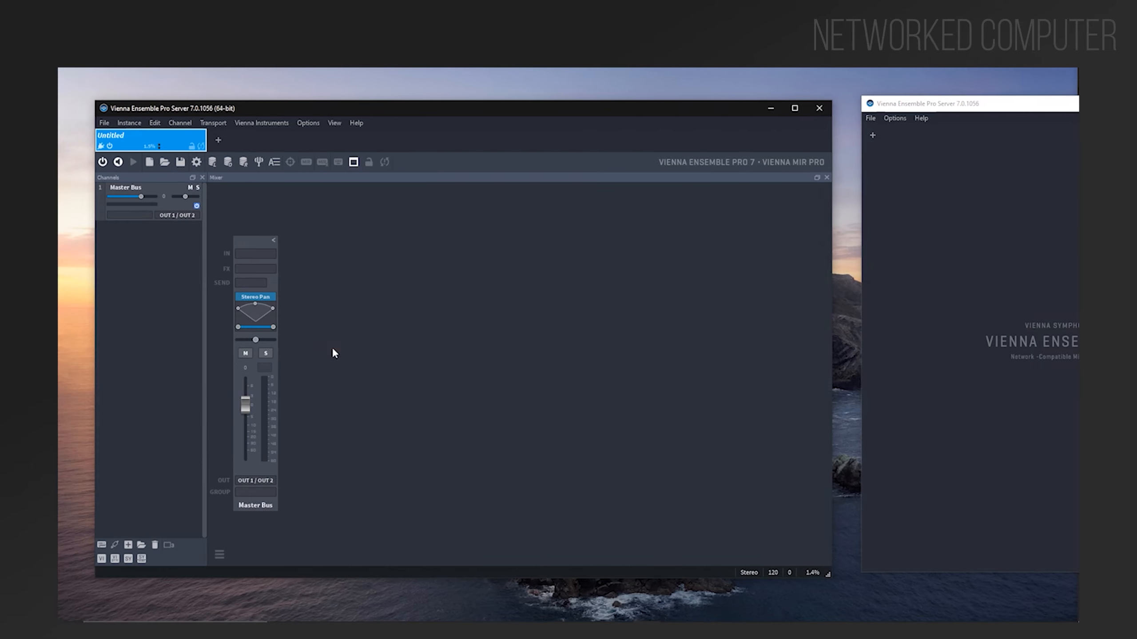
left_click(128, 544)
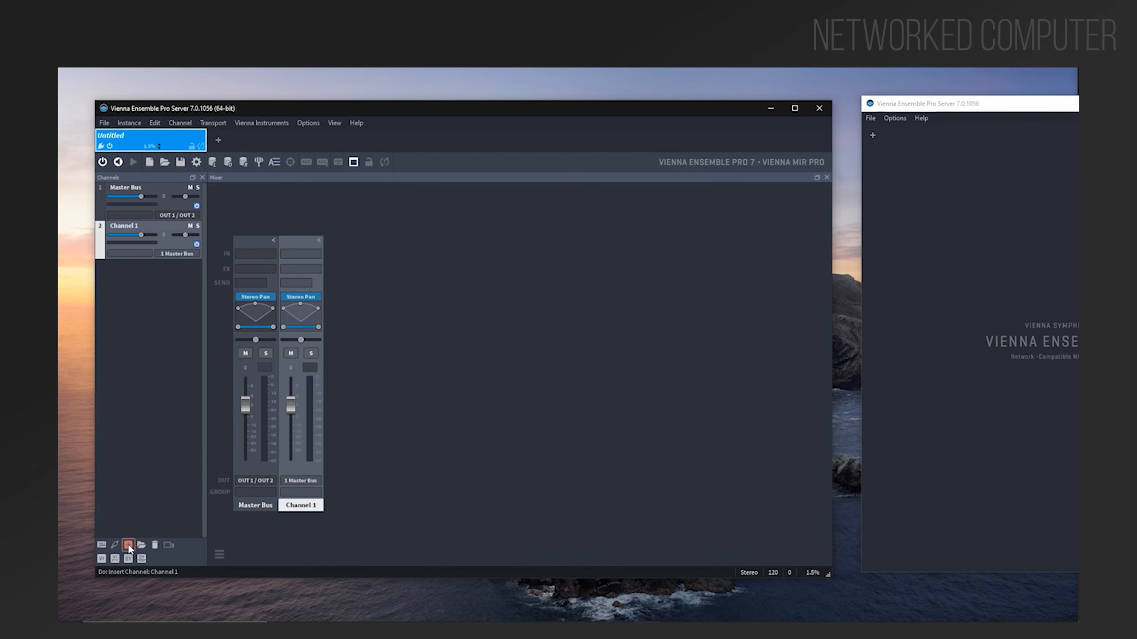
left_click(118, 252)
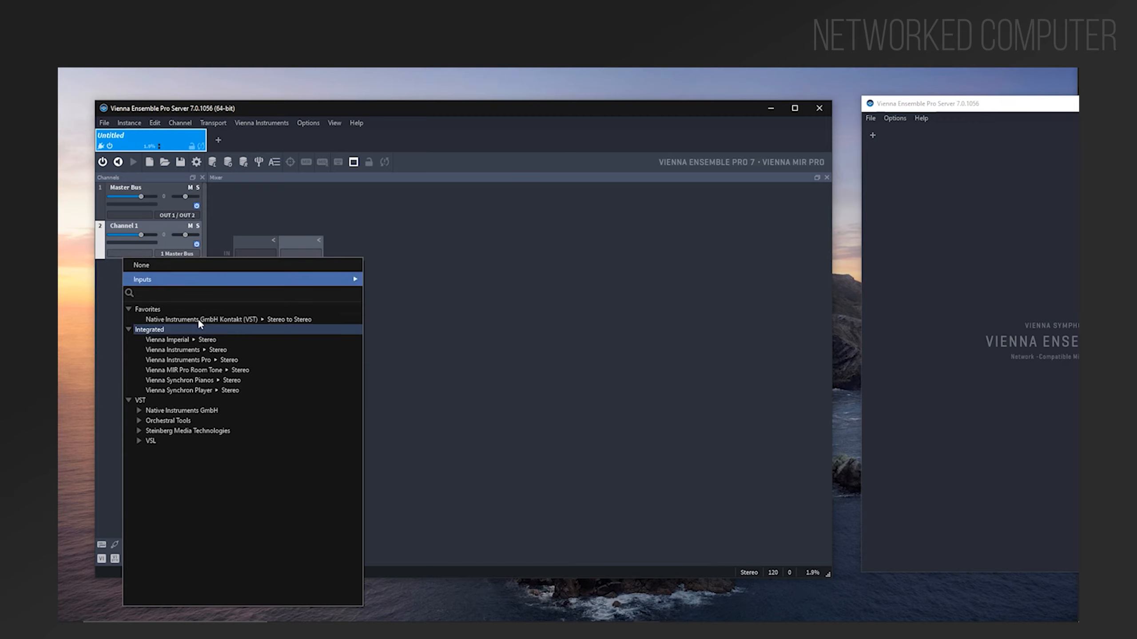
left_click(230, 320)
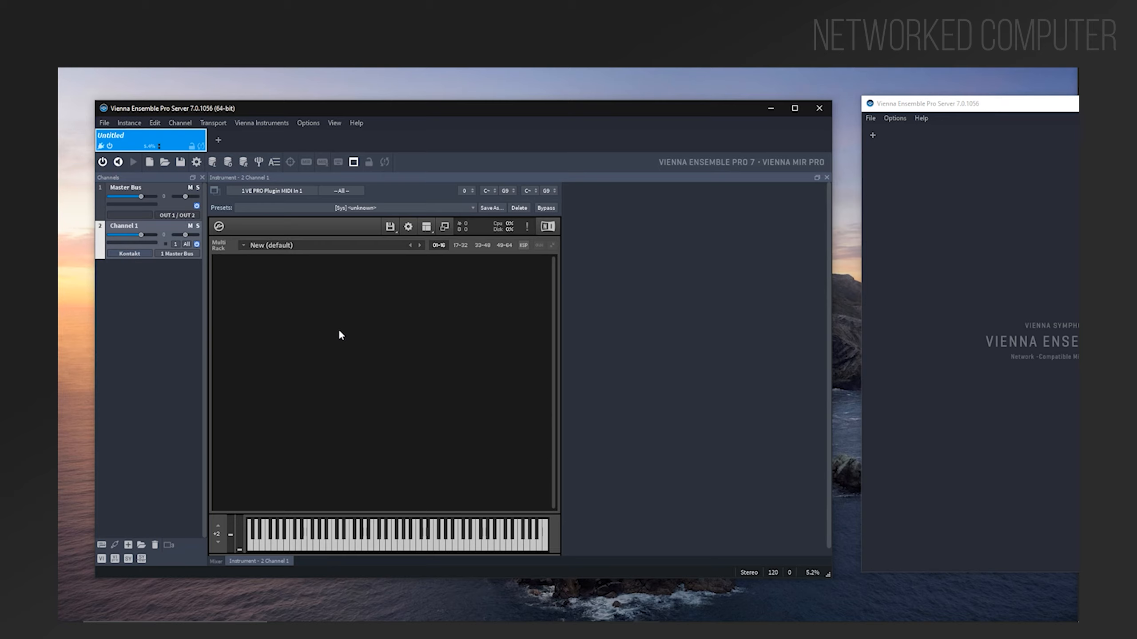
- Set the default MIDI channel to 1 in the server's instance preferences
left_click(196, 162)
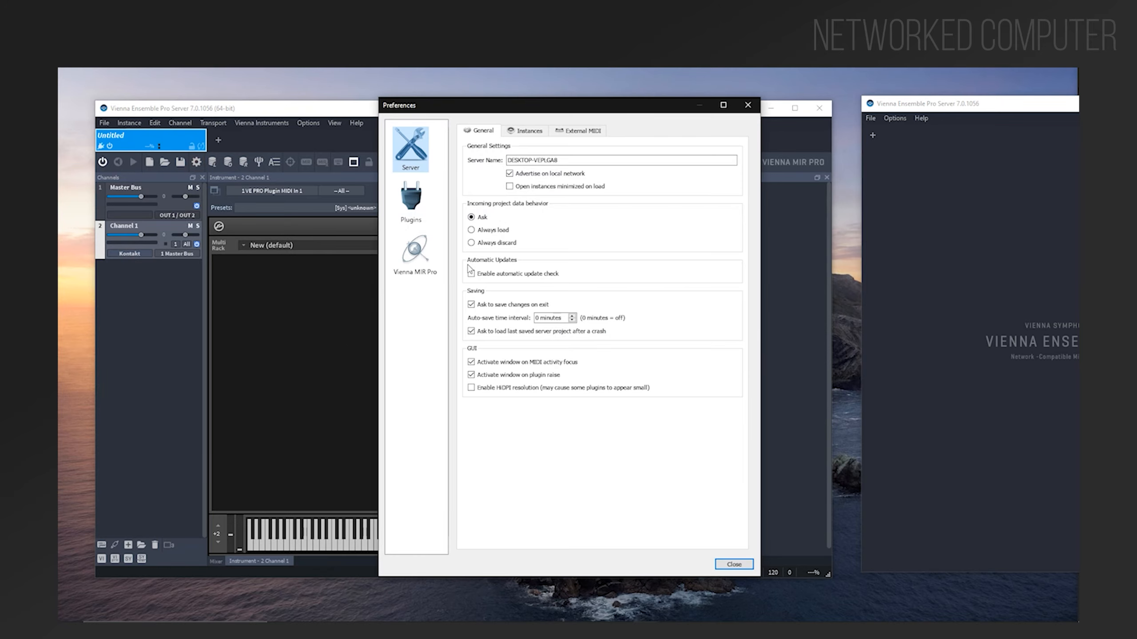
left_click(527, 131)
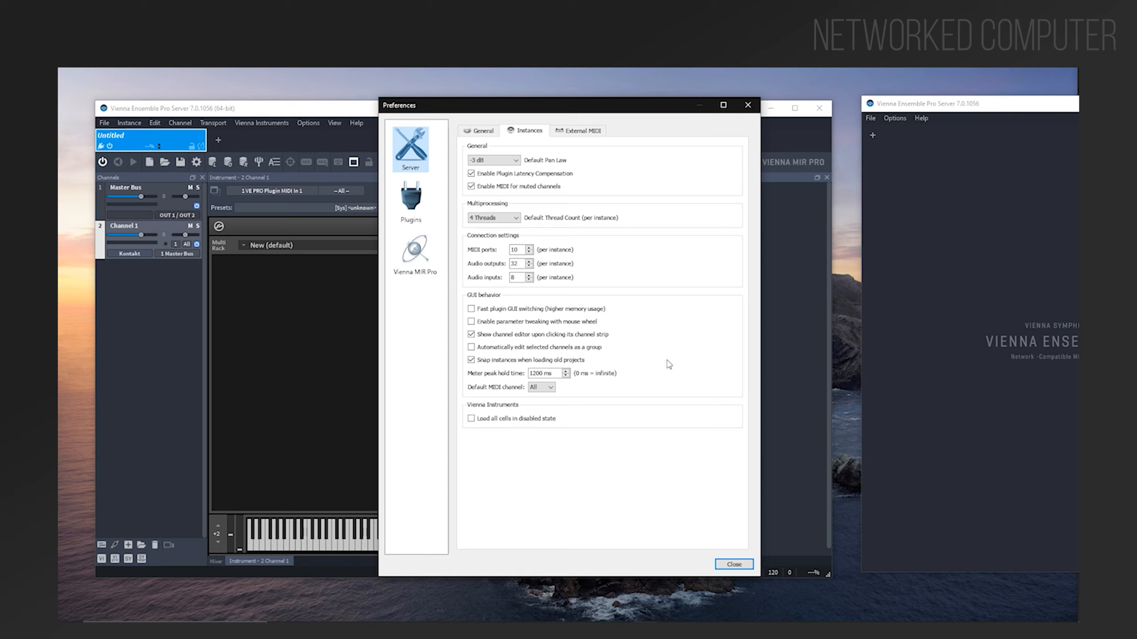
left_click(551, 388)
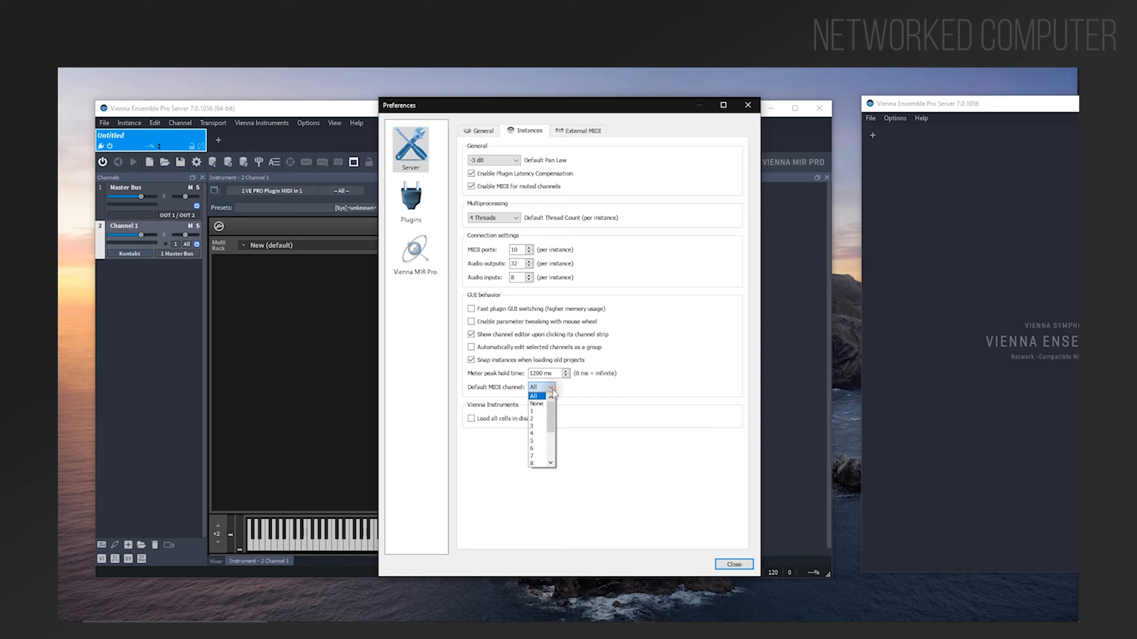
left_click_drag(549, 430, 547, 393)
left_click(534, 411)
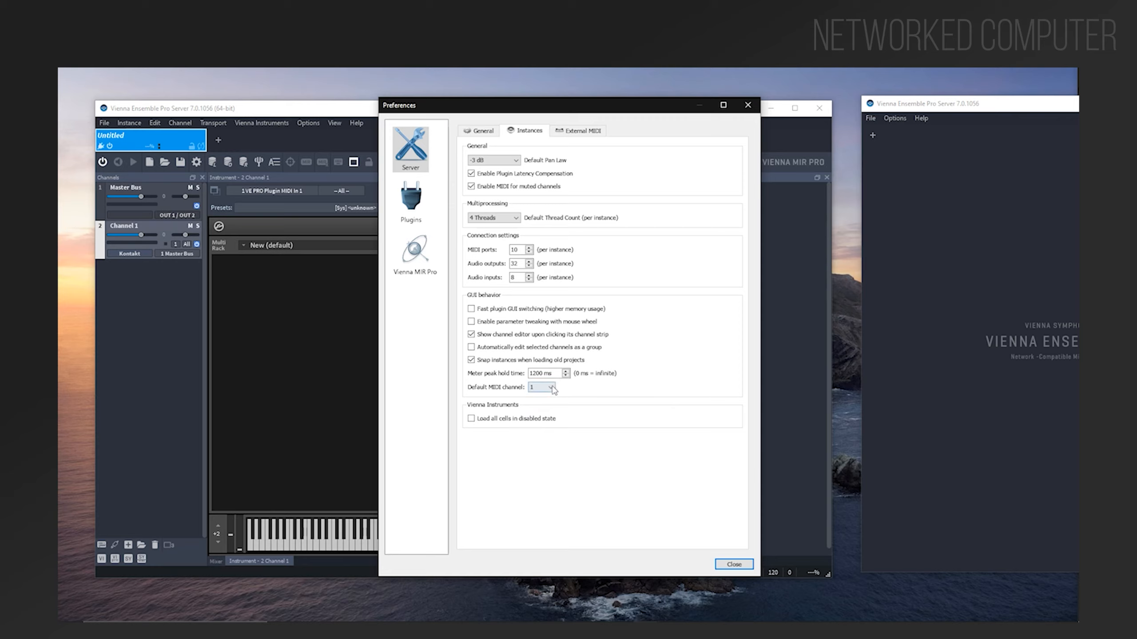
- Set the default MIDI channel to All and close the preferences
left_click(551, 388)
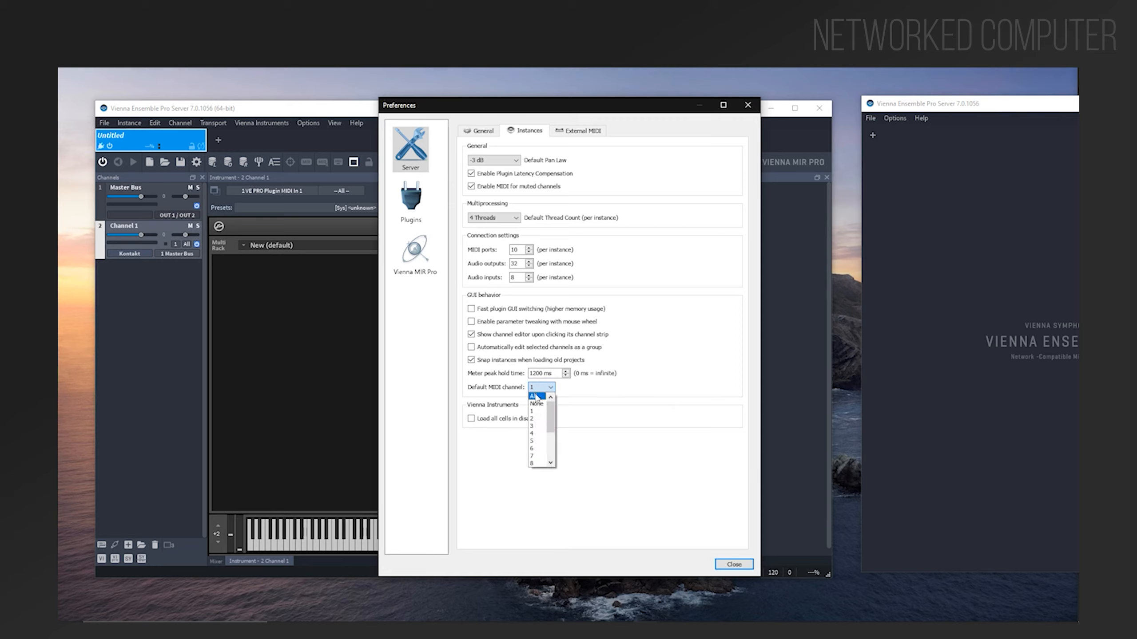
left_click(537, 397)
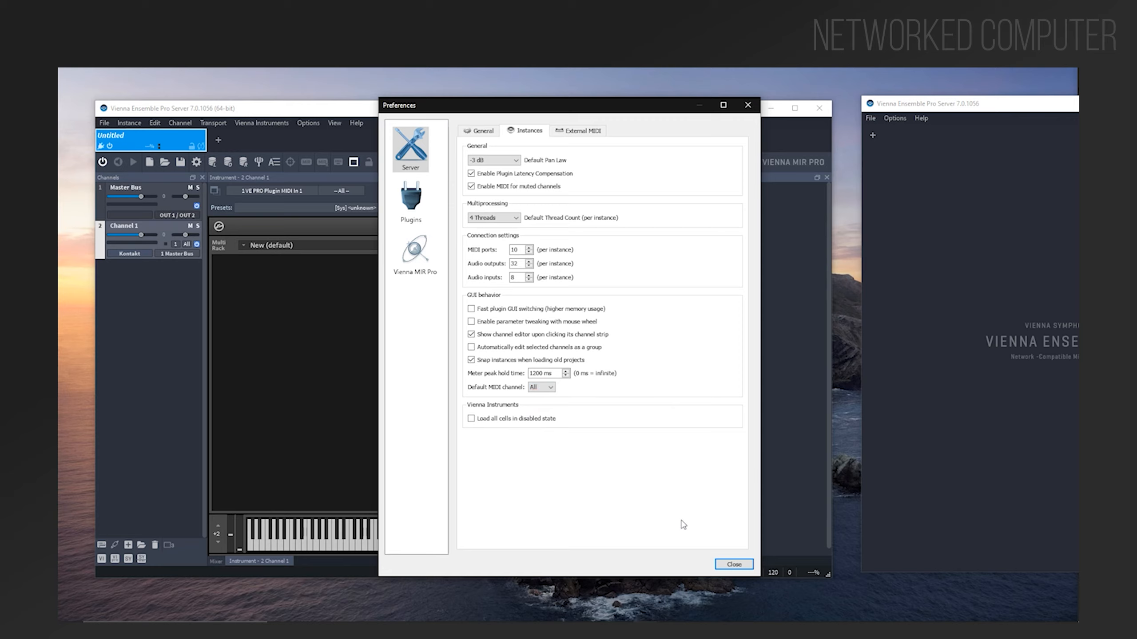
left_click(733, 565)
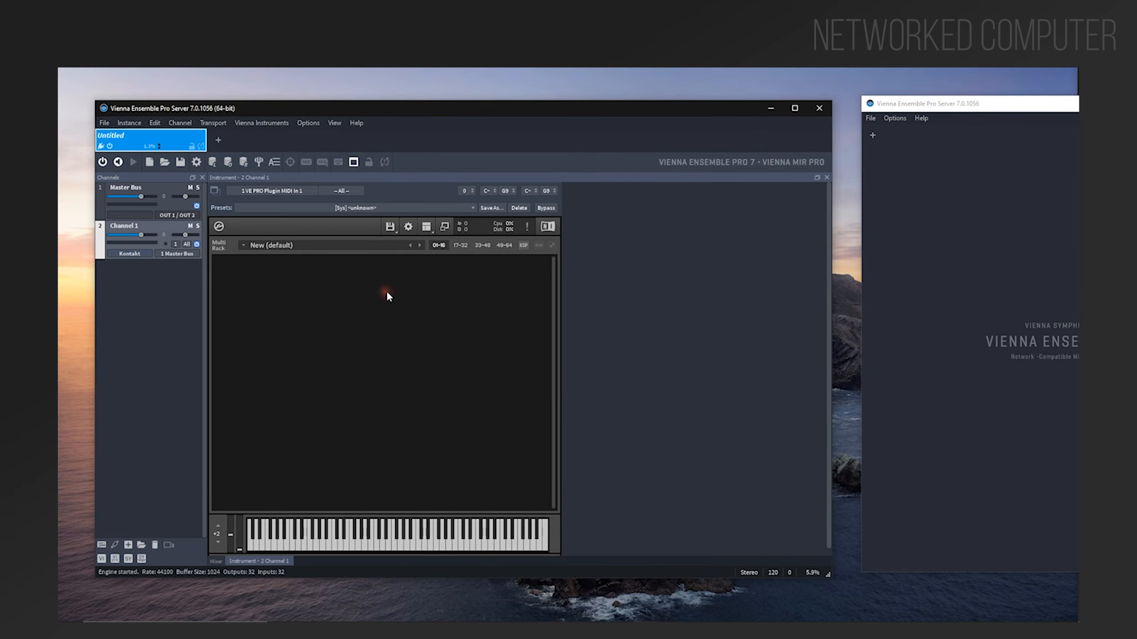